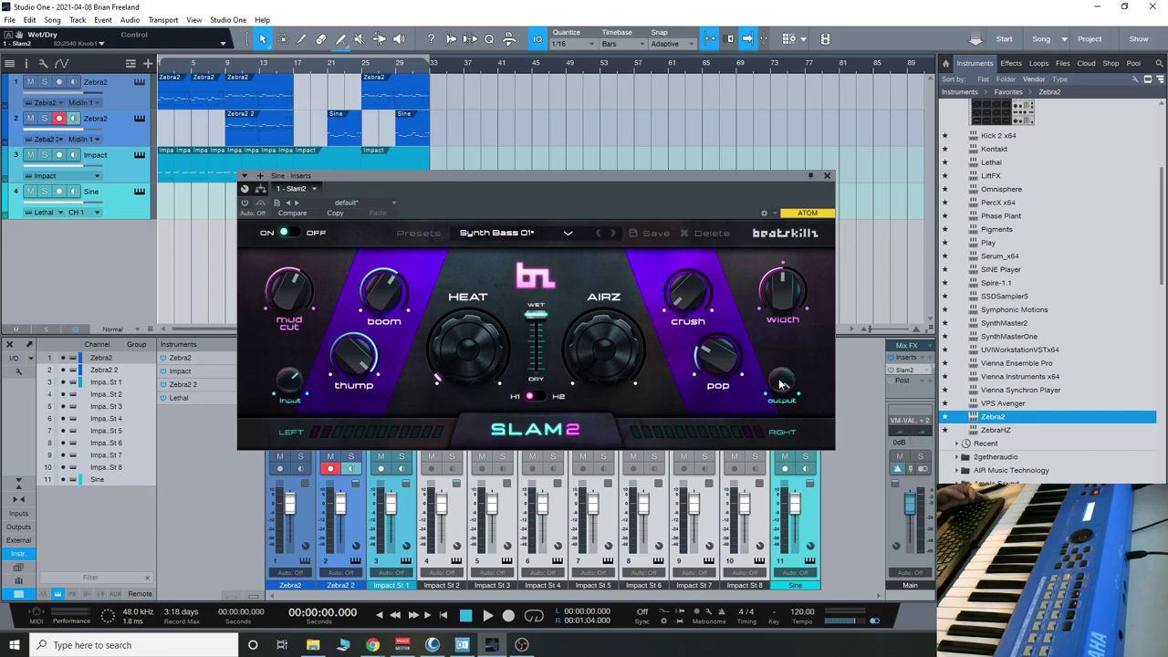
Push the Wet/Dry slider of the Sine channel's Slam 2 to its top, fully wet.
{"action": "mouse_move", "coordinate": [533, 319]}
{"action": "left_mouse_down"}
{"action": "mouse_move", "coordinate": [535, 380]}
{"action": "mouse_move", "coordinate": [536, 317]}
{"action": "left_mouse_up"}
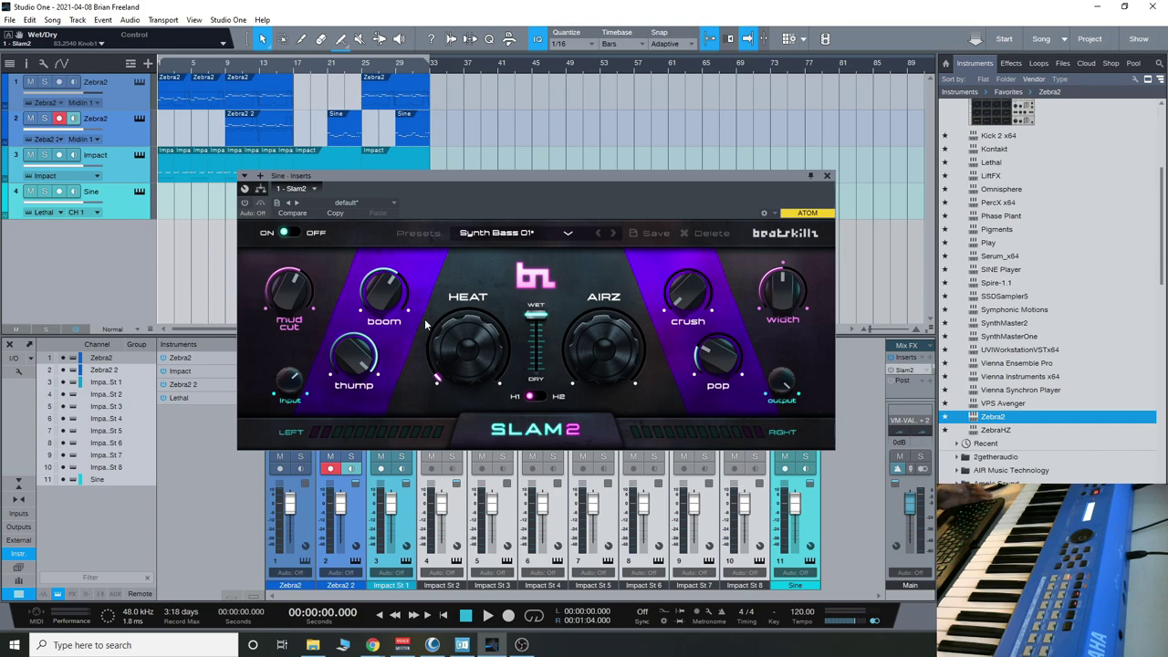
Close the Sine channel's Slam 2 plugin window.
{"action": "left_click", "coordinate": [827, 175]}
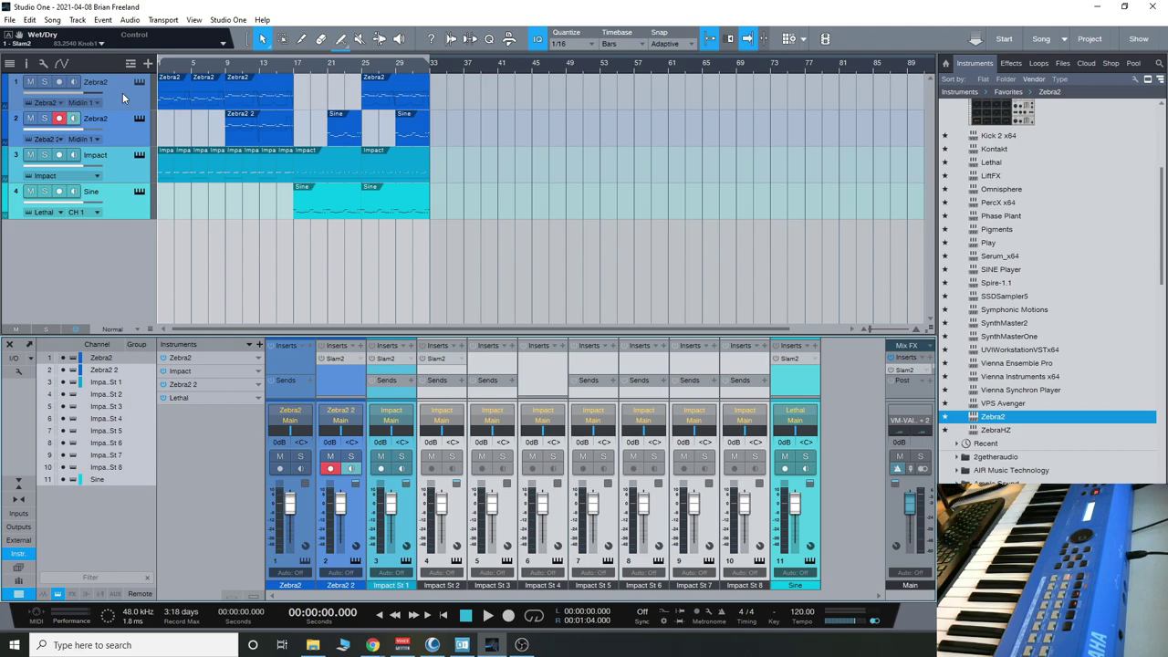
Start playing the song with the Space key.
{"action": "key", "text": "space"}
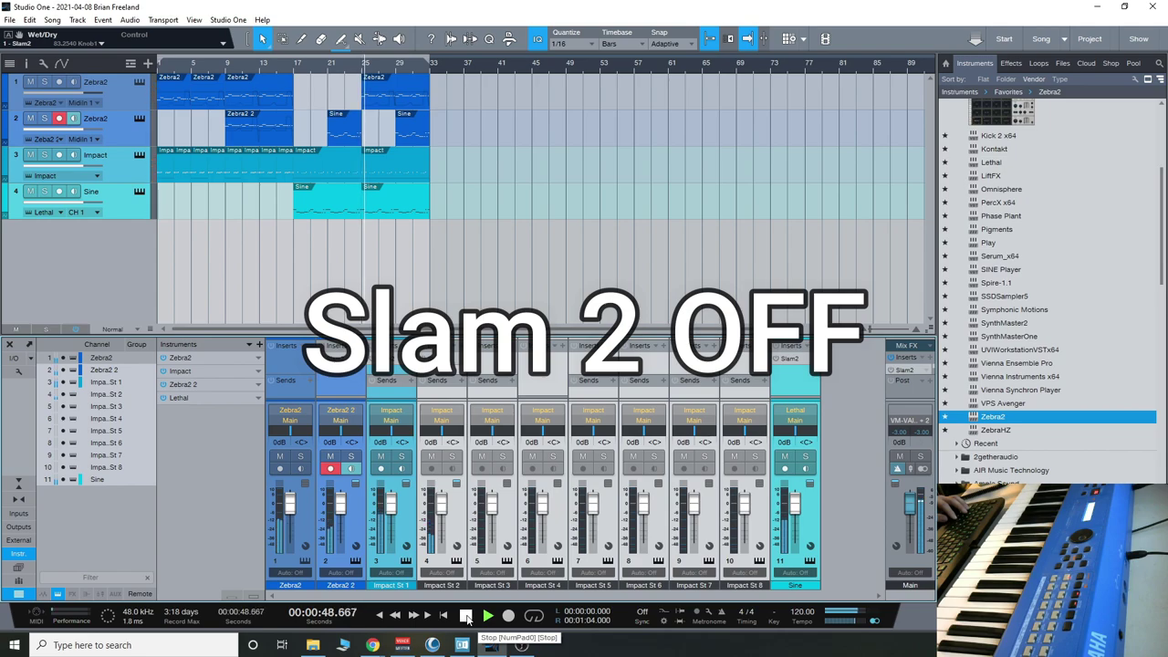
Stop the song playback.
{"action": "left_click", "coordinate": [466, 616]}
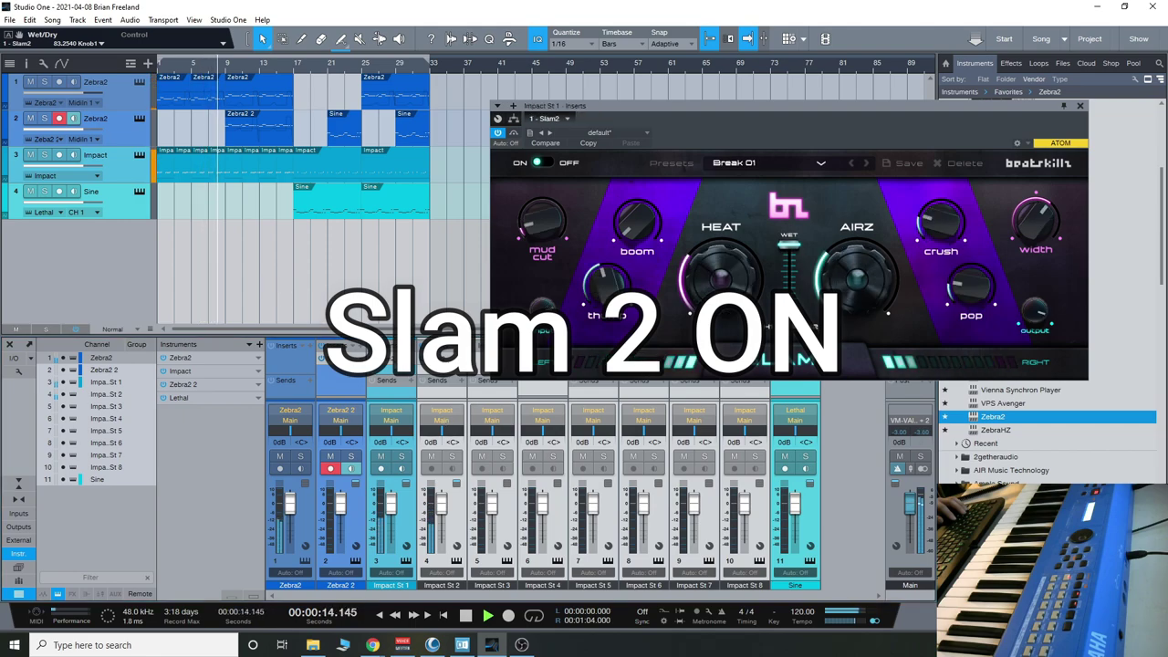
Raise the Thump knob of Slam 2 on the Impact St 1 drums during playback.
{"action": "left_click_drag", "start_coordinate": [605, 282], "coordinate": [635, 150]}
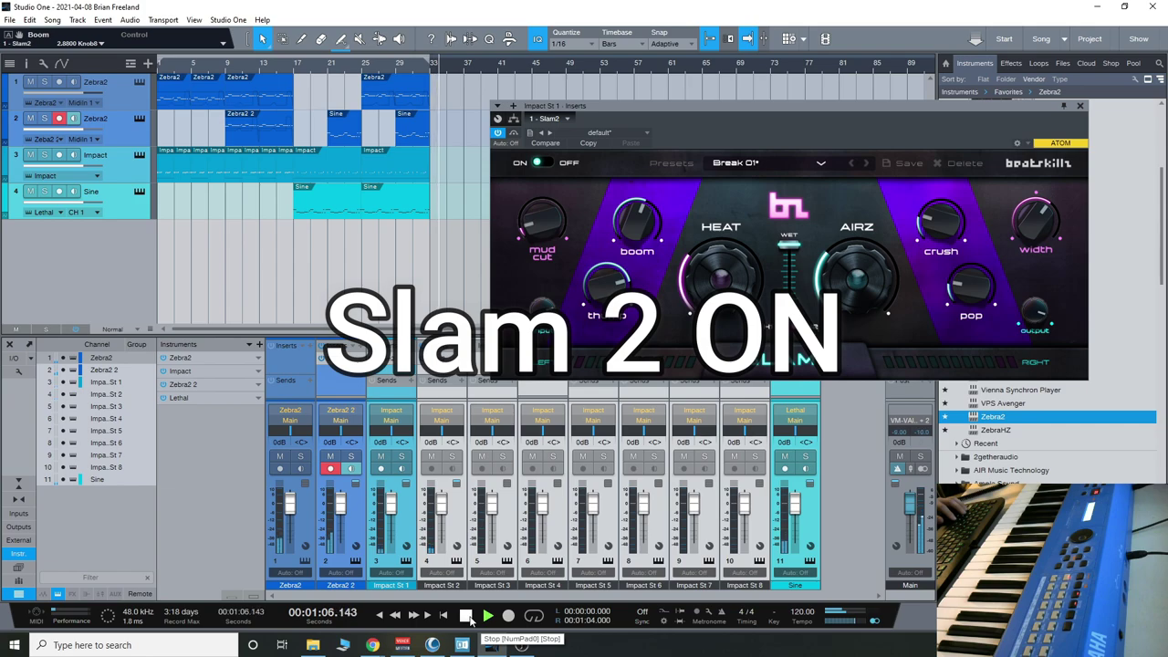
Stop playback and move the Slam 2 window up toward the top of the screen.
{"action": "left_click", "coordinate": [467, 617]}
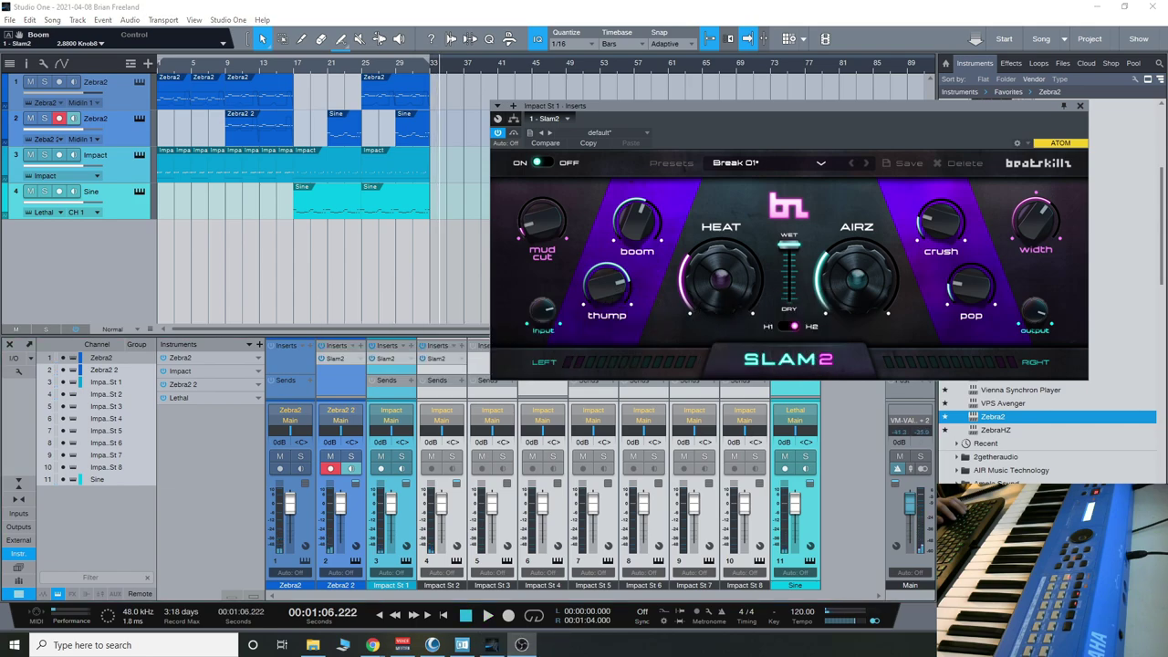
{"action": "left_click_drag", "start_coordinate": [767, 108], "coordinate": [756, 28]}
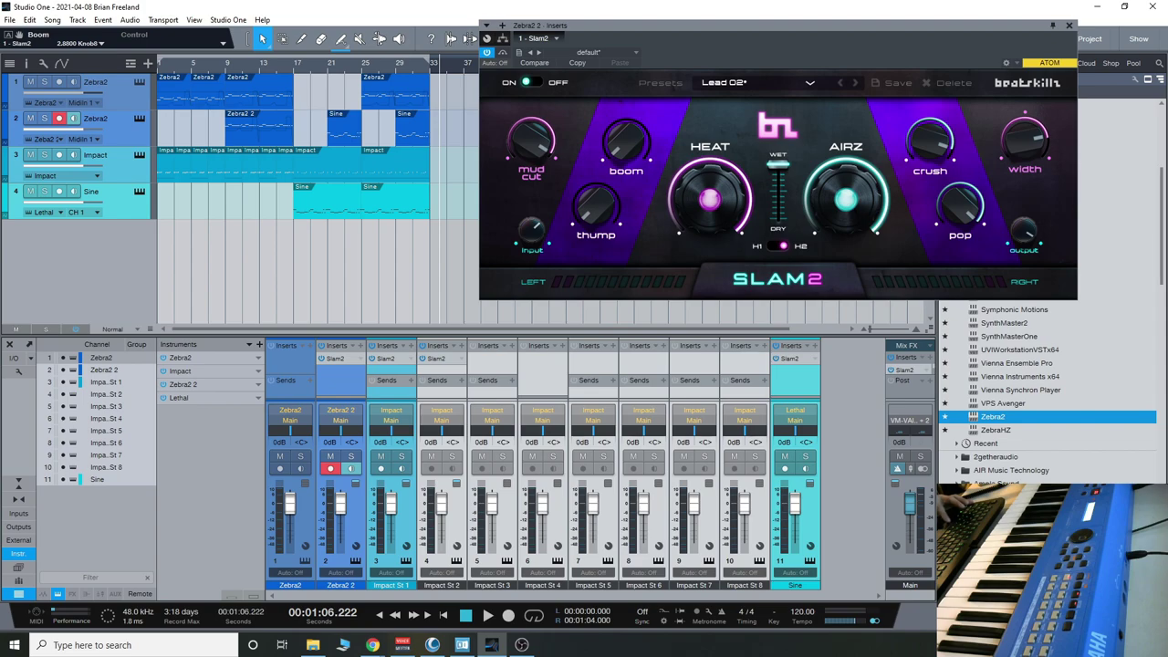
Play the song and toggle Zebra2 2's Slam 2 insert off and on, ending with it on.
{"action": "key", "text": "space"}
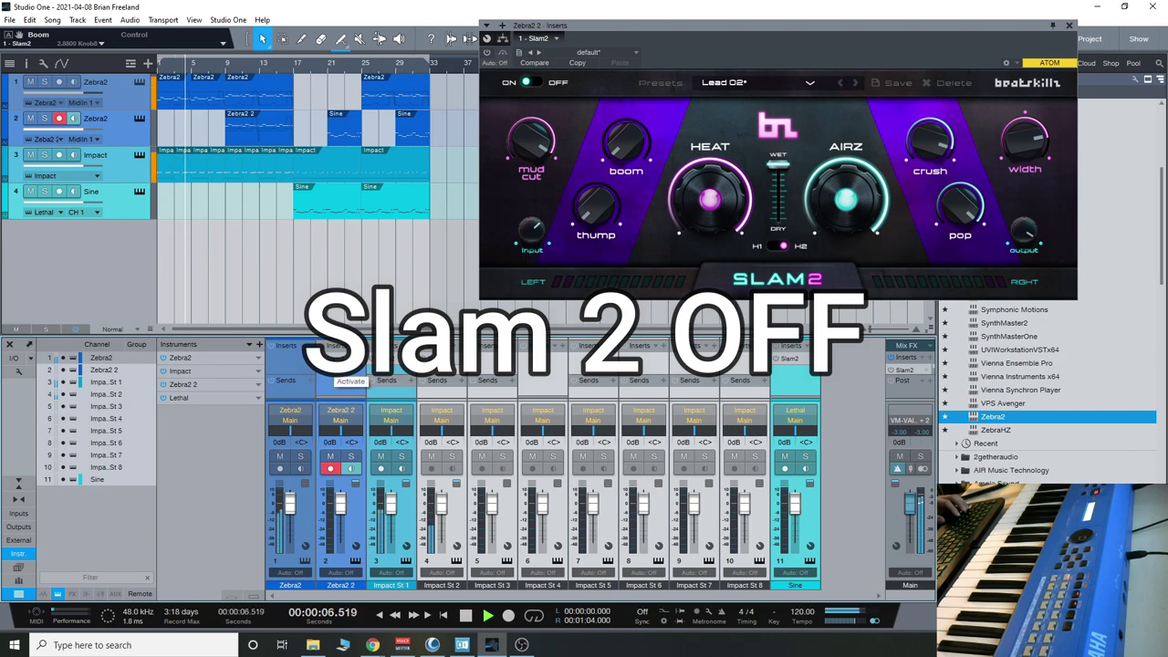
{"action": "left_click", "coordinate": [321, 358]}
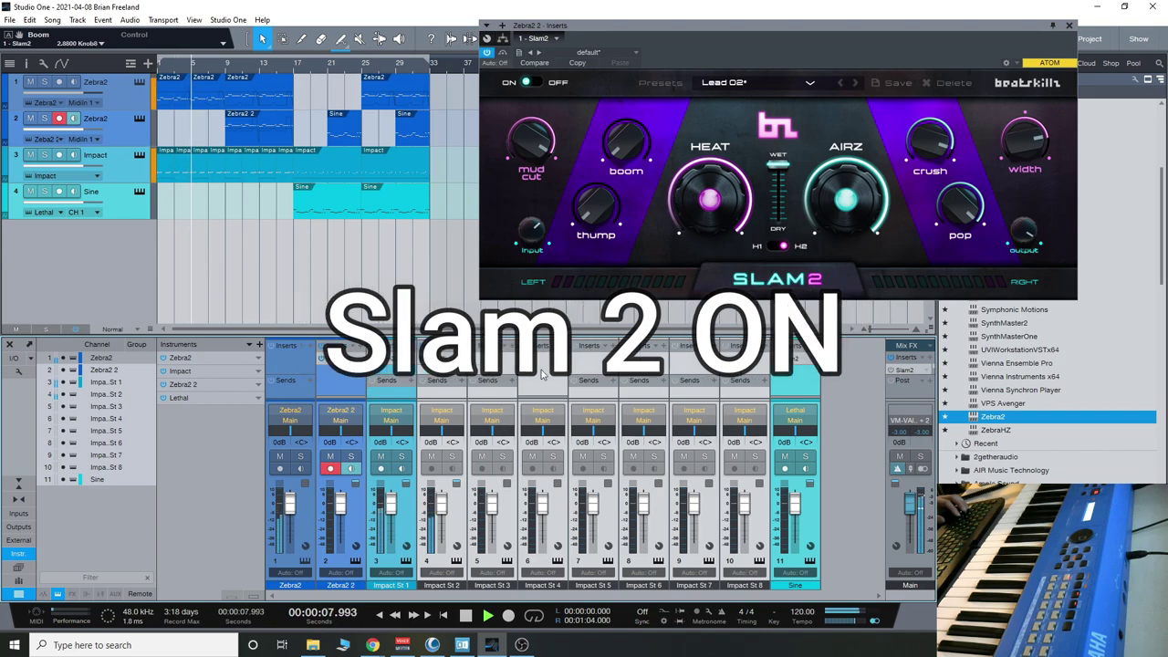
{"action": "left_click", "coordinate": [891, 371]}
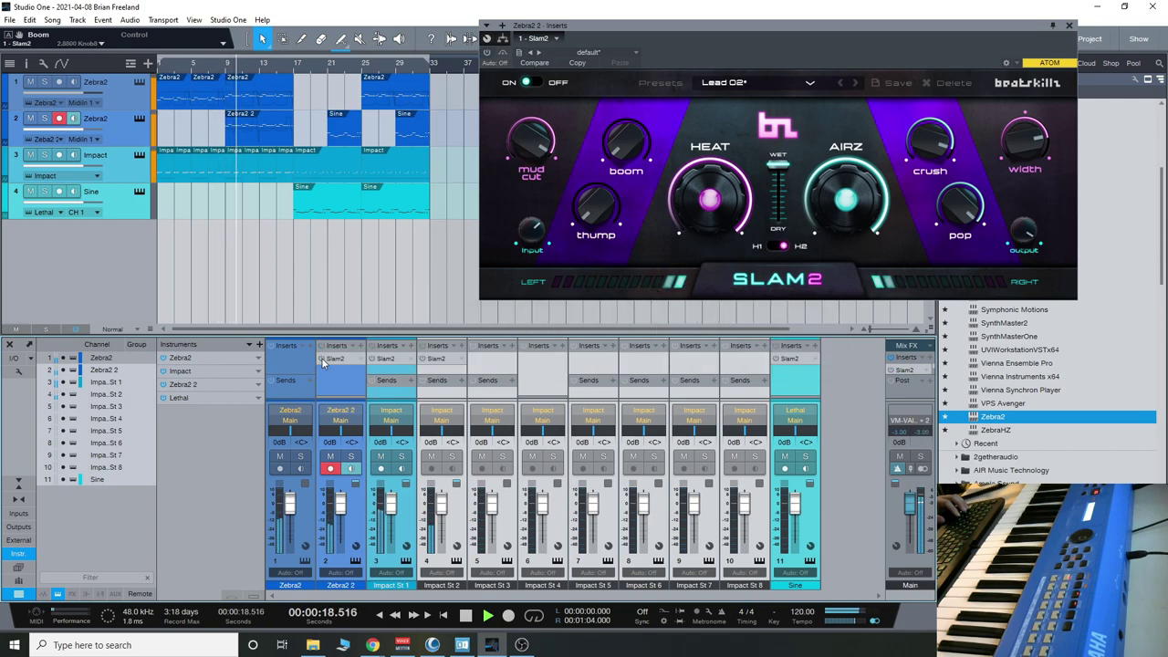
{"action": "left_click", "coordinate": [322, 360]}
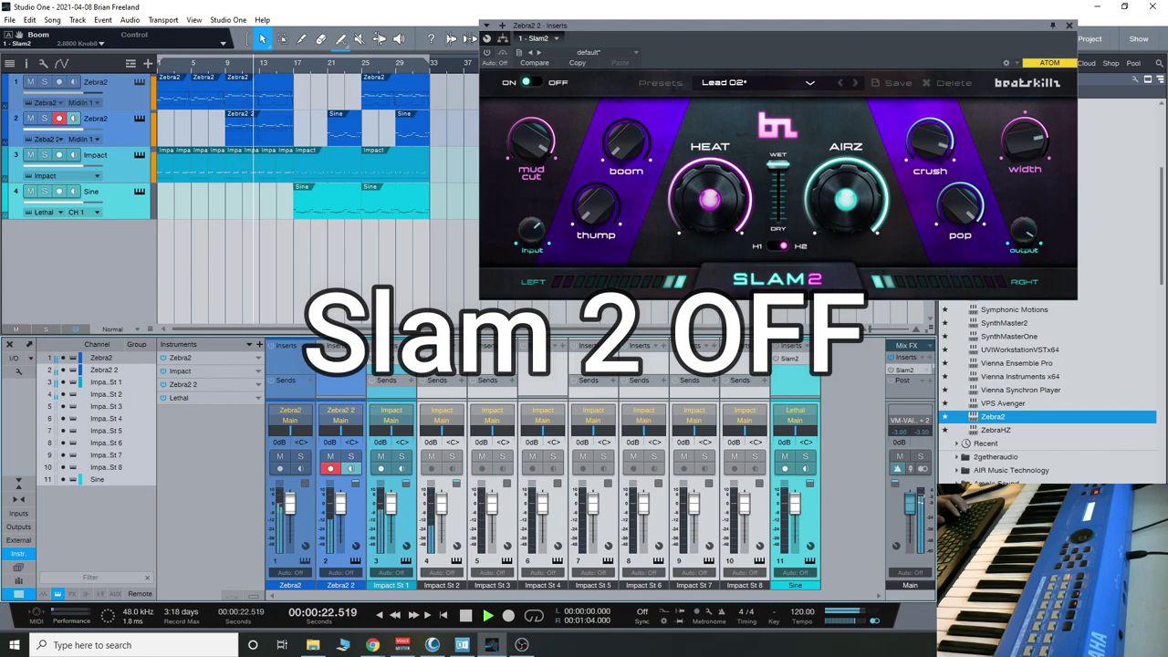
{"action": "left_click", "coordinate": [892, 372]}
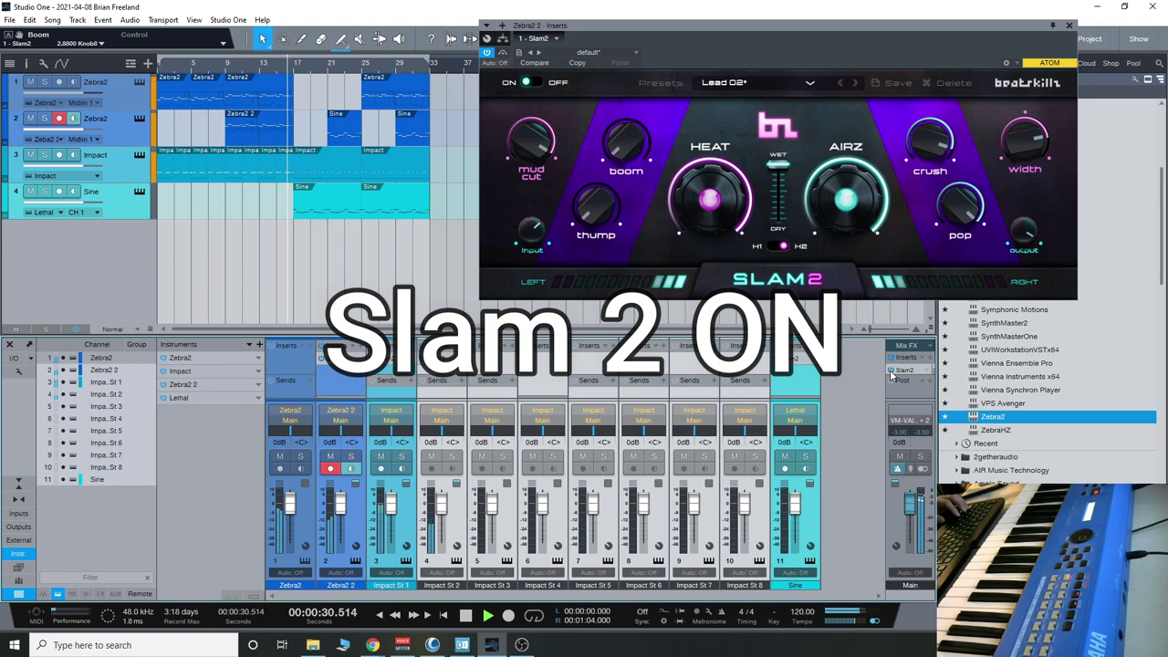
Bypass the Zebra2 2 channel's Slam 2 insert to listen, then re-enable it.
{"action": "left_click", "coordinate": [320, 359]}
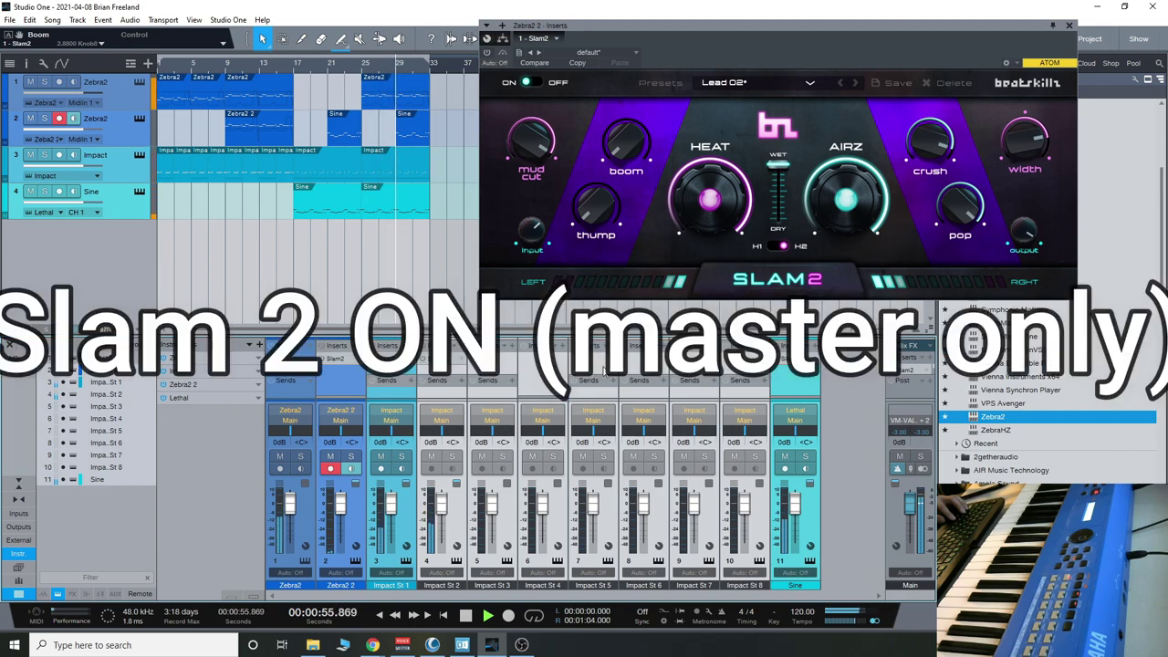
{"action": "left_click", "coordinate": [322, 358]}
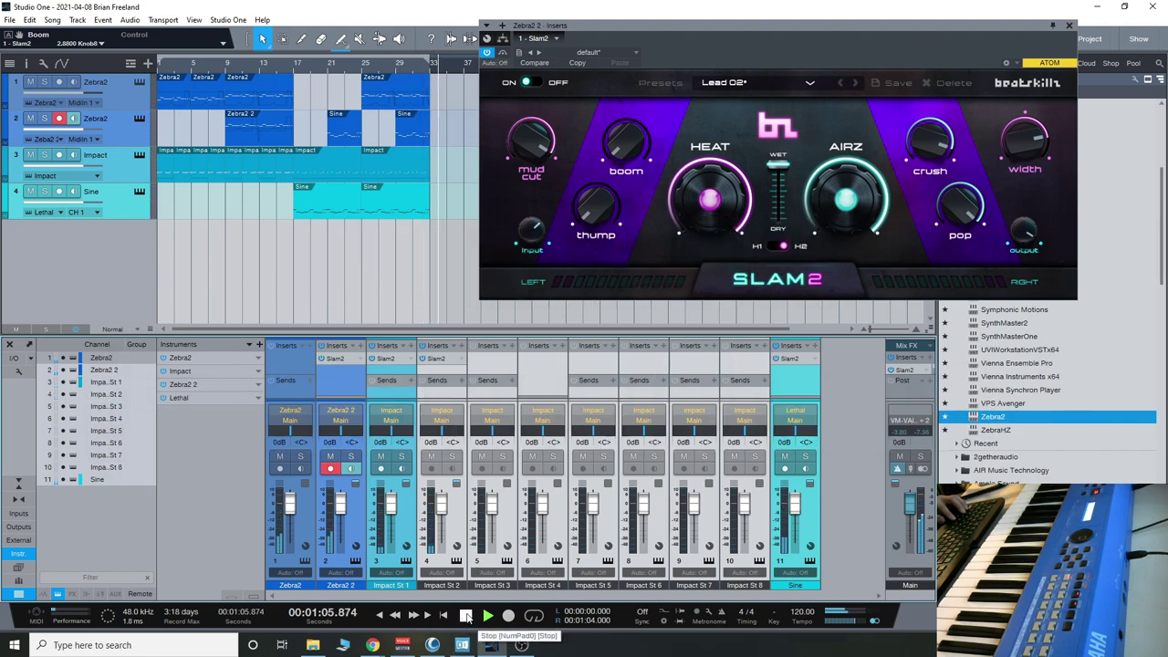
Stop playback, nudge the Zebra2 2 Slam 2 window sideways, and close it.
{"action": "left_click", "coordinate": [466, 617]}
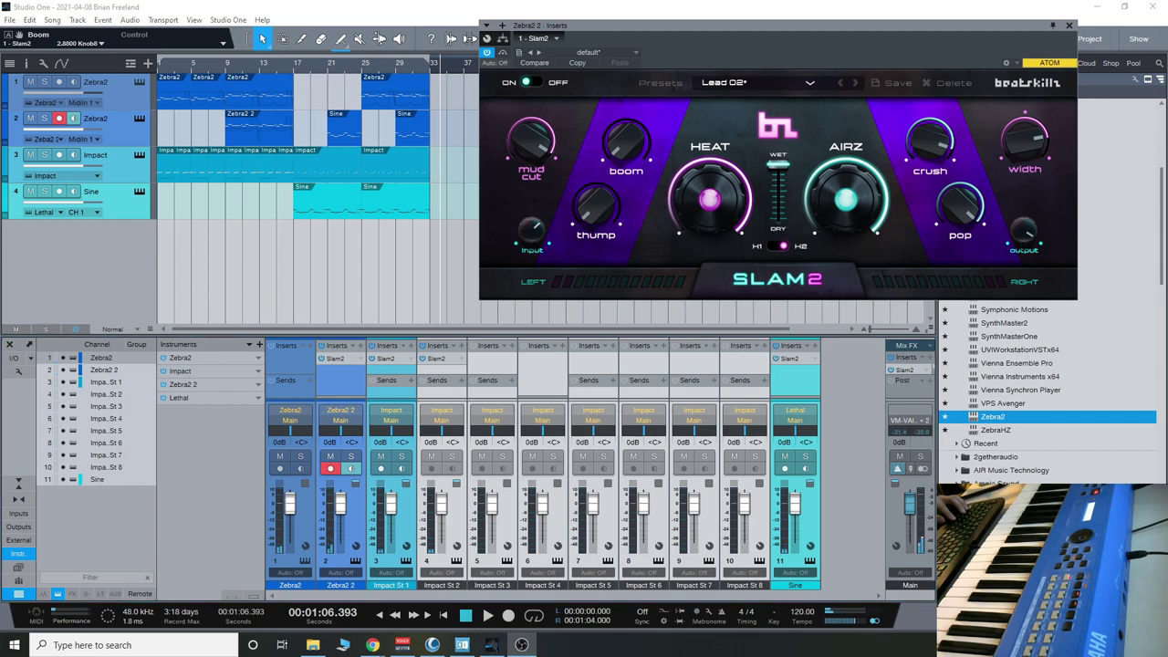
{"action": "left_click_drag", "start_coordinate": [727, 37], "coordinate": [698, 47]}
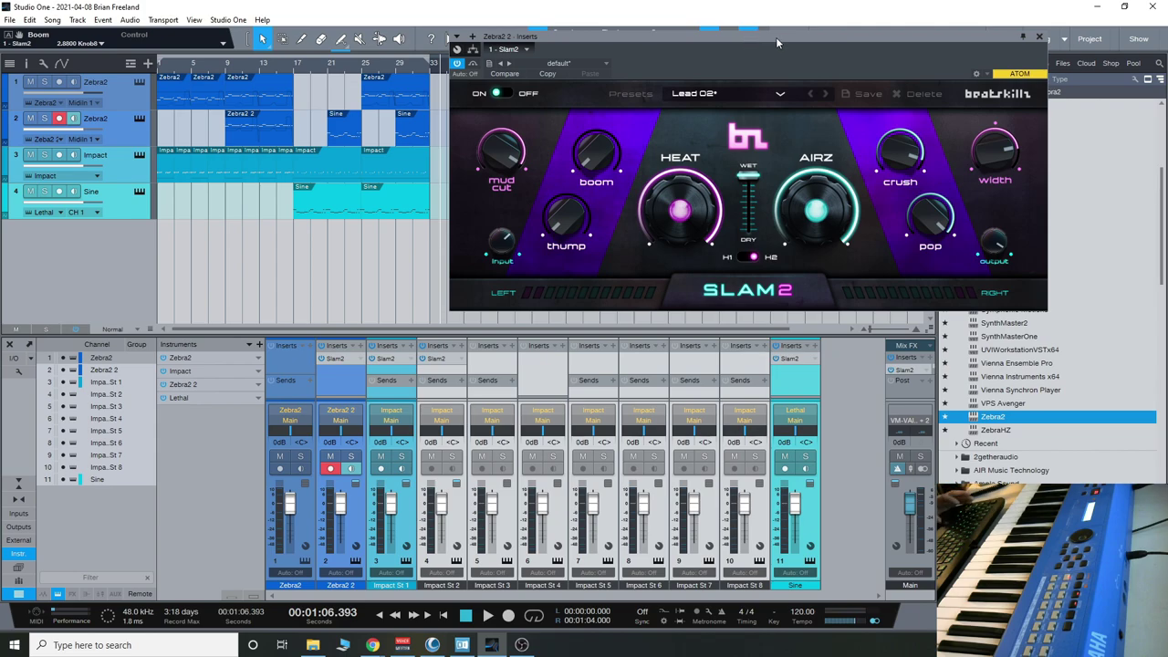
{"action": "left_click_drag", "start_coordinate": [776, 36], "coordinate": [812, 44]}
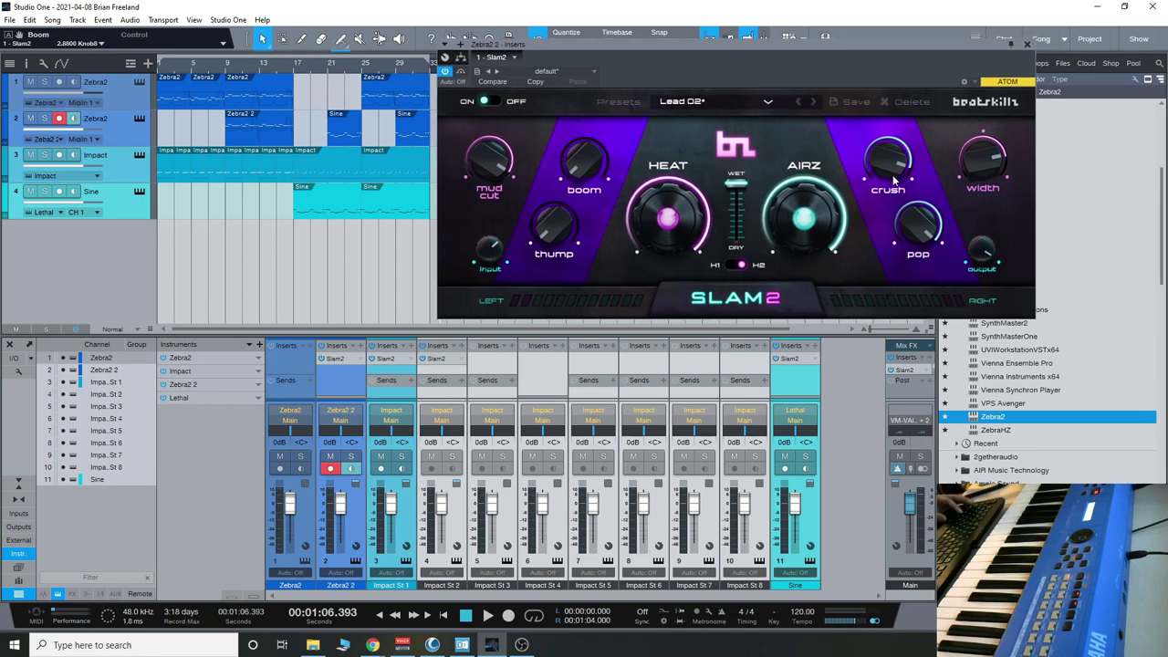
{"action": "left_click", "coordinate": [1028, 44]}
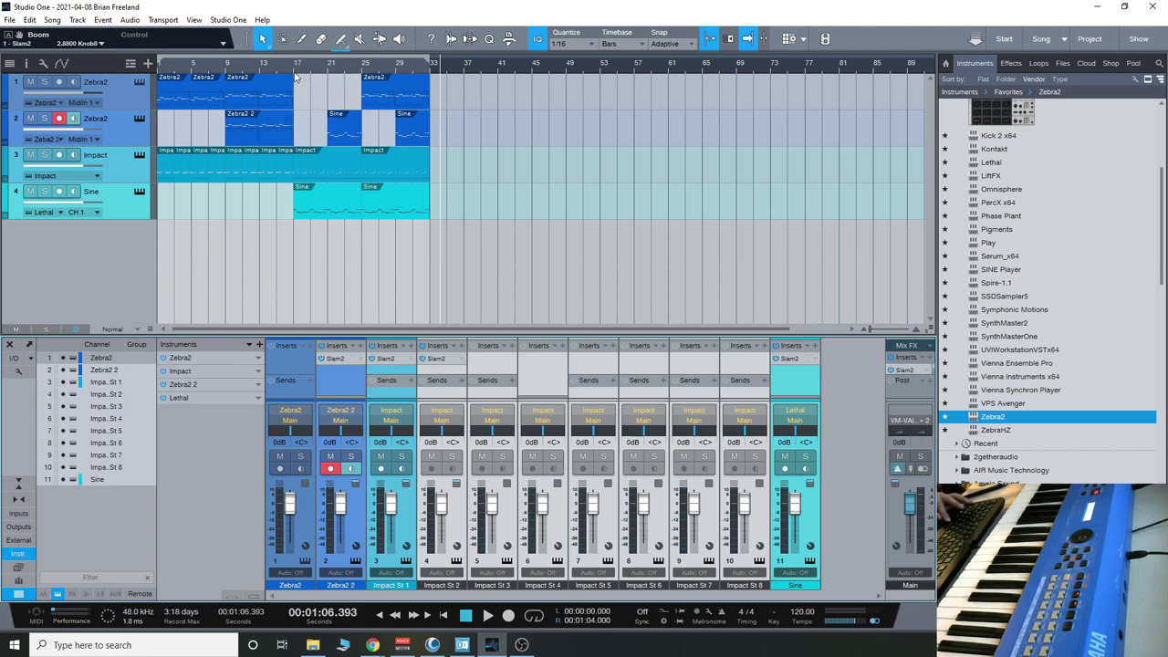
Mute both Zebra2 tracks and Sine, solo the Impact drums, and return the playhead to zero.
{"action": "left_click", "coordinate": [44, 82]}
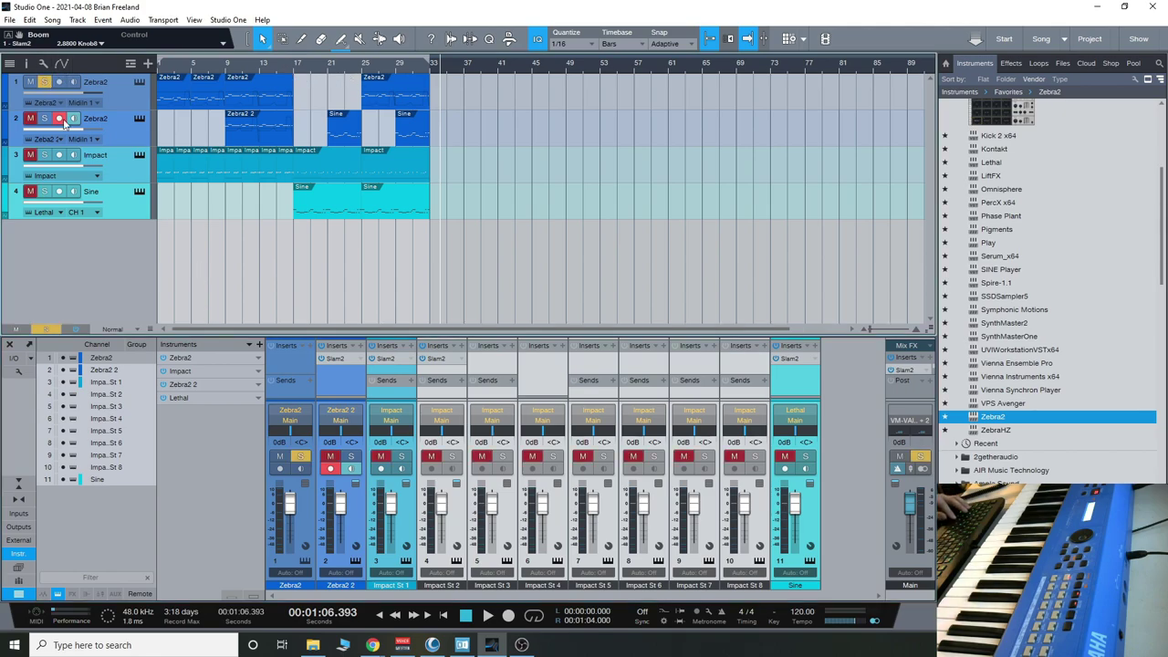
{"action": "left_click", "coordinate": [31, 82]}
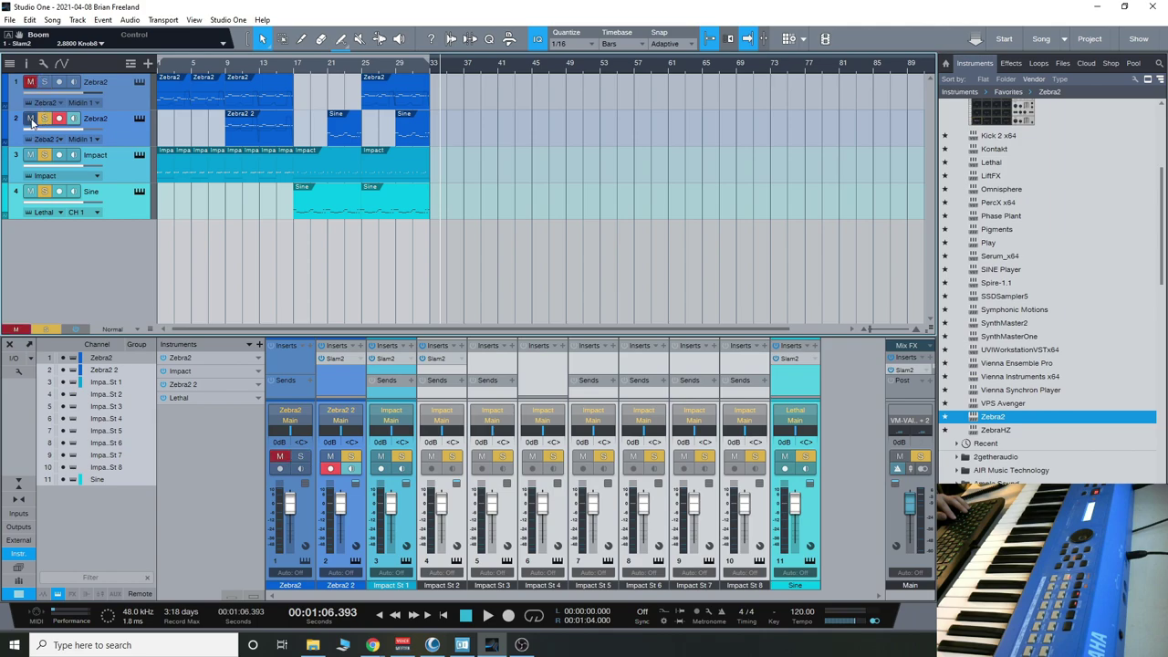
{"action": "left_click_drag", "start_coordinate": [31, 121], "coordinate": [29, 160]}
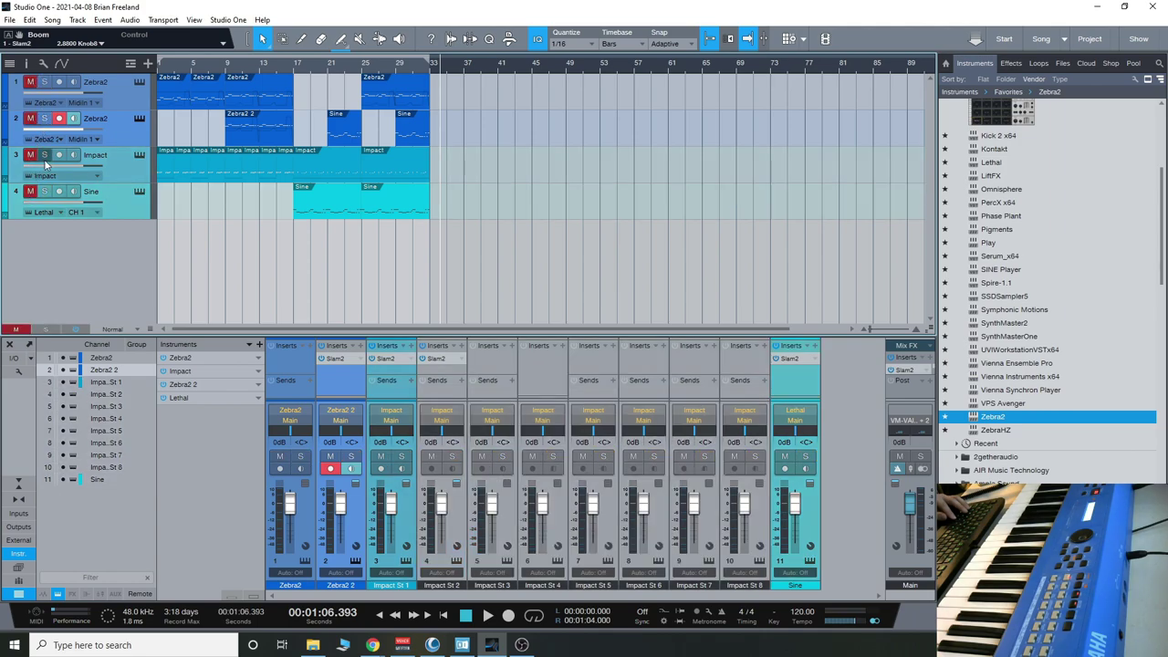
{"action": "left_click", "coordinate": [45, 159]}
{"action": "left_click", "coordinate": [380, 617]}
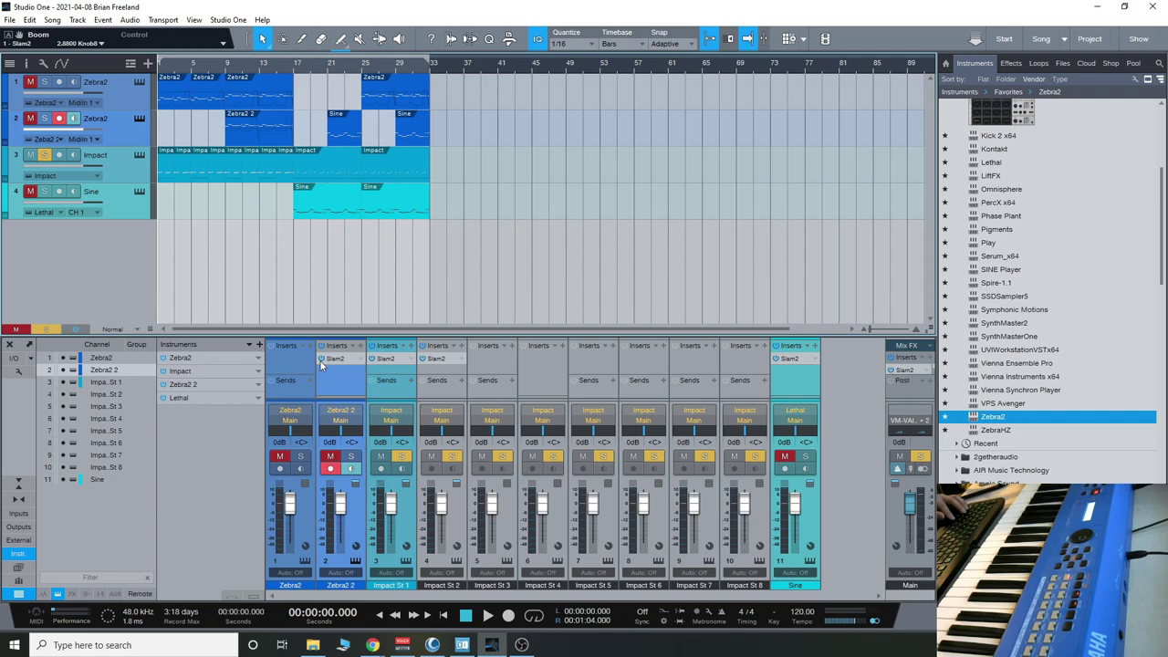
Select the Impact St 1 channel, play, and switch Slam 2 on the Main bus on, then off.
{"action": "left_click", "coordinate": [454, 534]}
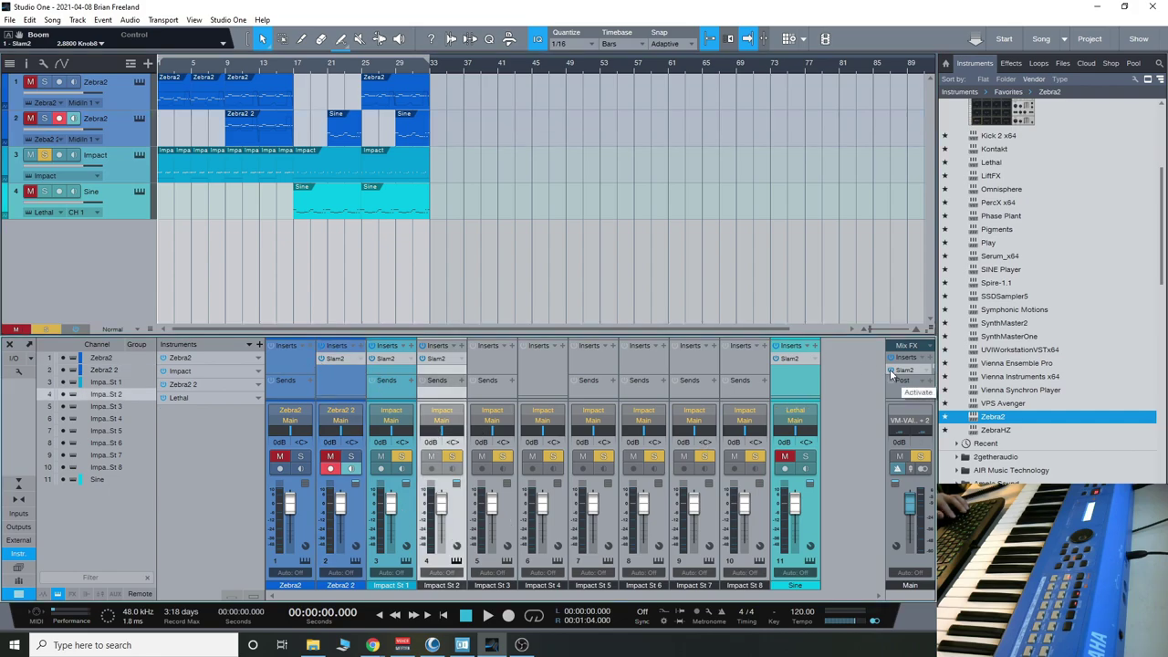
{"action": "key", "text": "Up"}
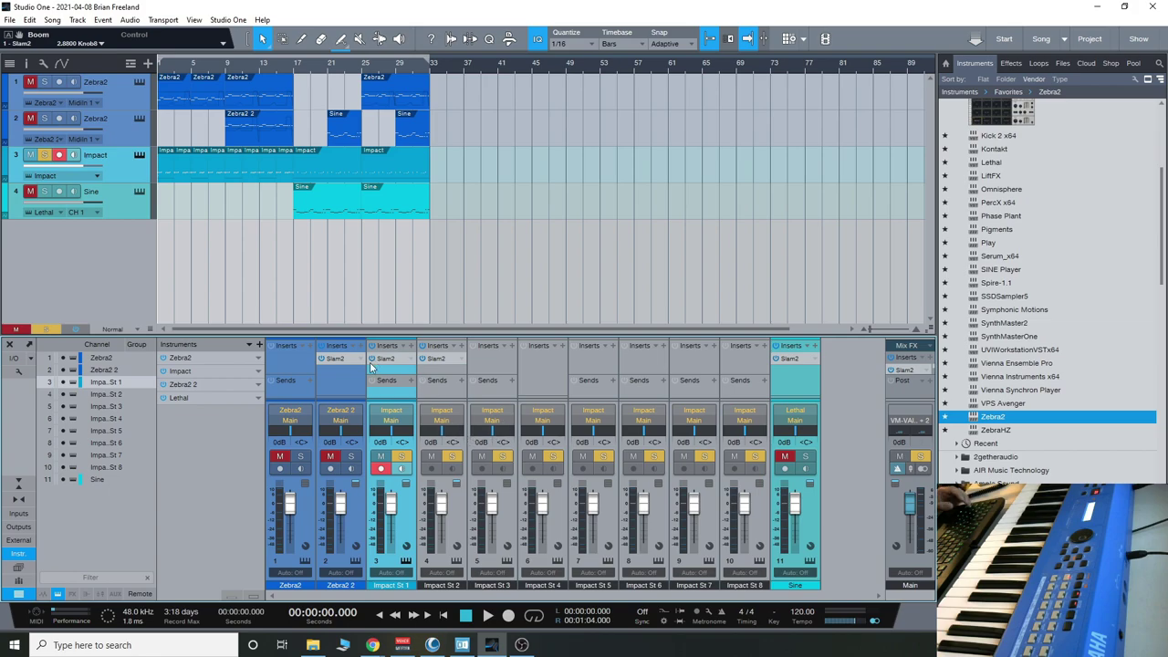
{"action": "key", "text": "Up"}
{"action": "key", "text": "space"}
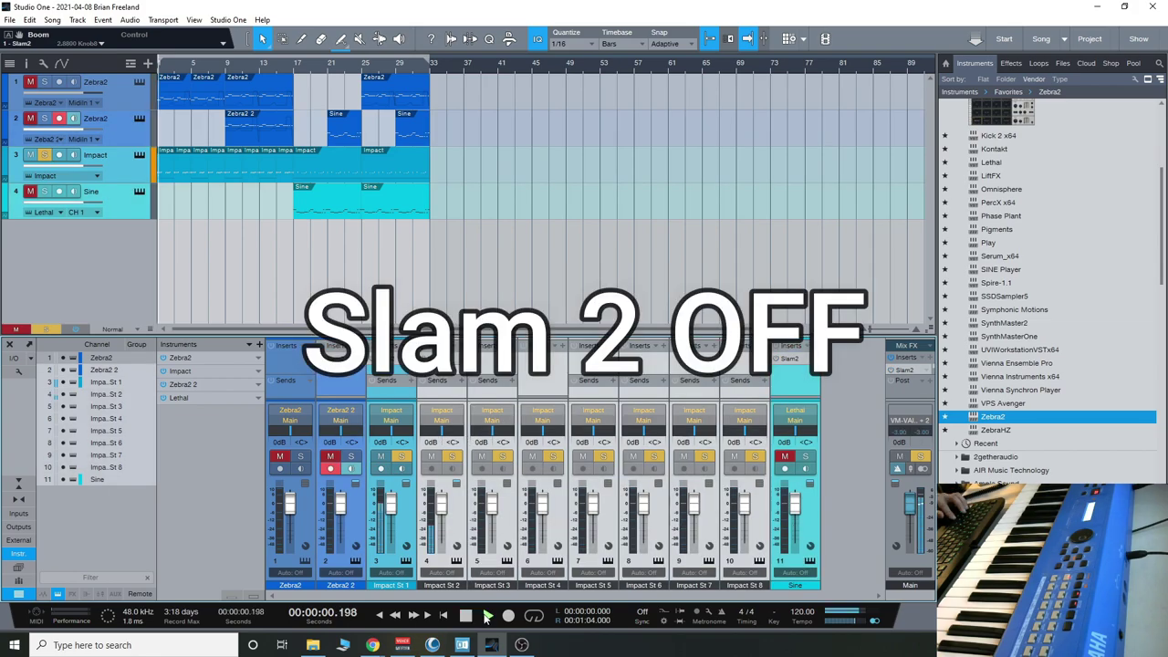
{"action": "left_click", "coordinate": [892, 369]}
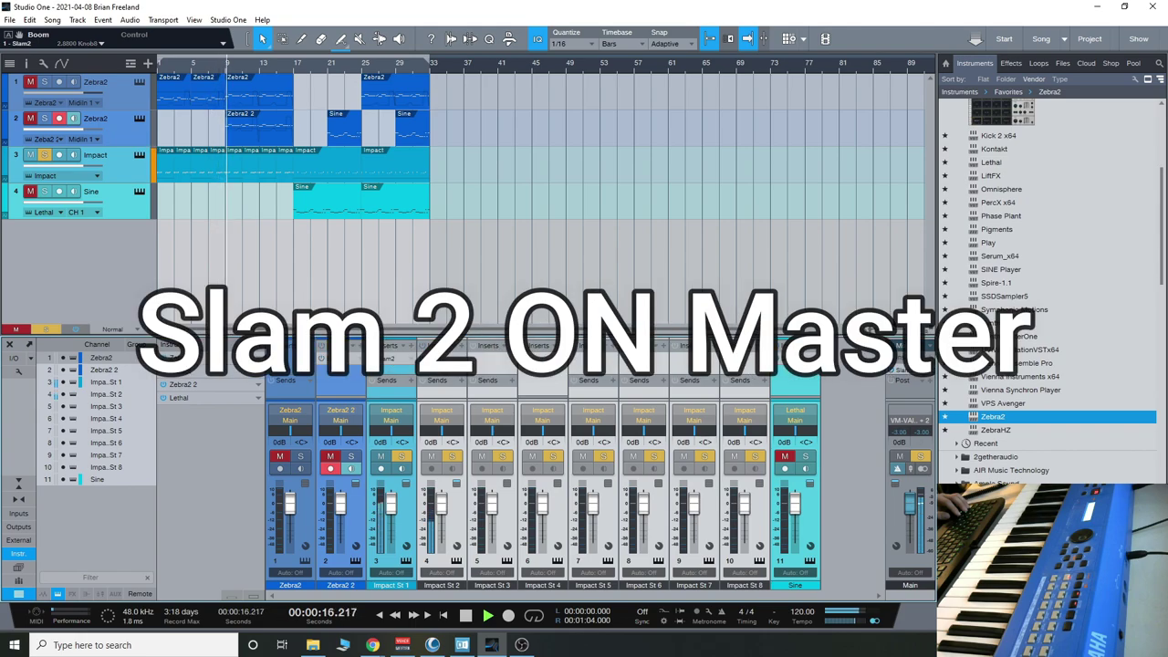
{"action": "left_click", "coordinate": [892, 371]}
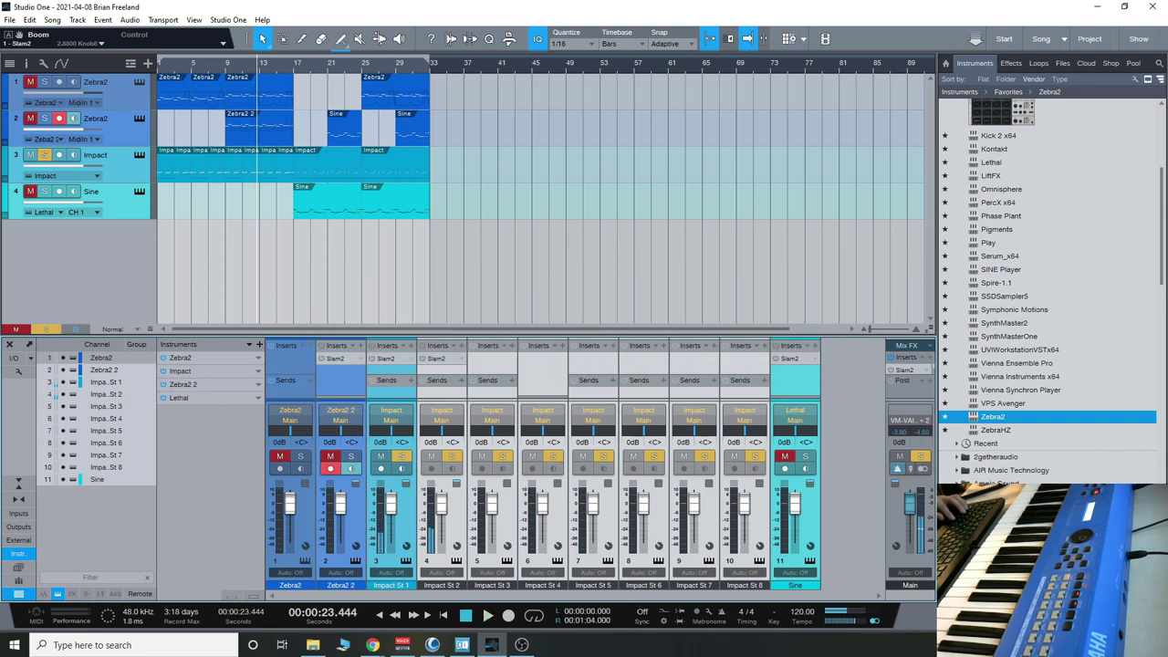
Switch back to Studio One, where the Zebra2 2 channel's Slam 2 window shows the Lead 02 preset.
{"action": "key", "text": "alt+Tab"}
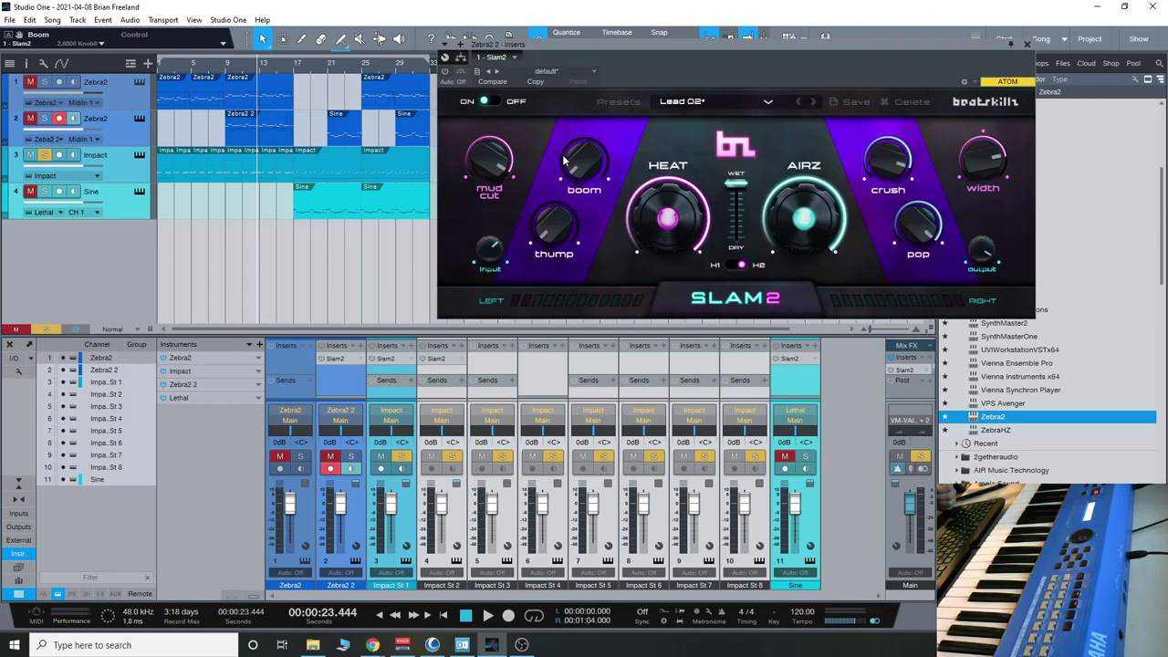
Browse the Slam 2 Bass and Master Bus preset lists over the mixer, then close the Zebra2 2 Slam 2 window.
{"action": "left_click_drag", "start_coordinate": [696, 45], "coordinate": [602, 152]}
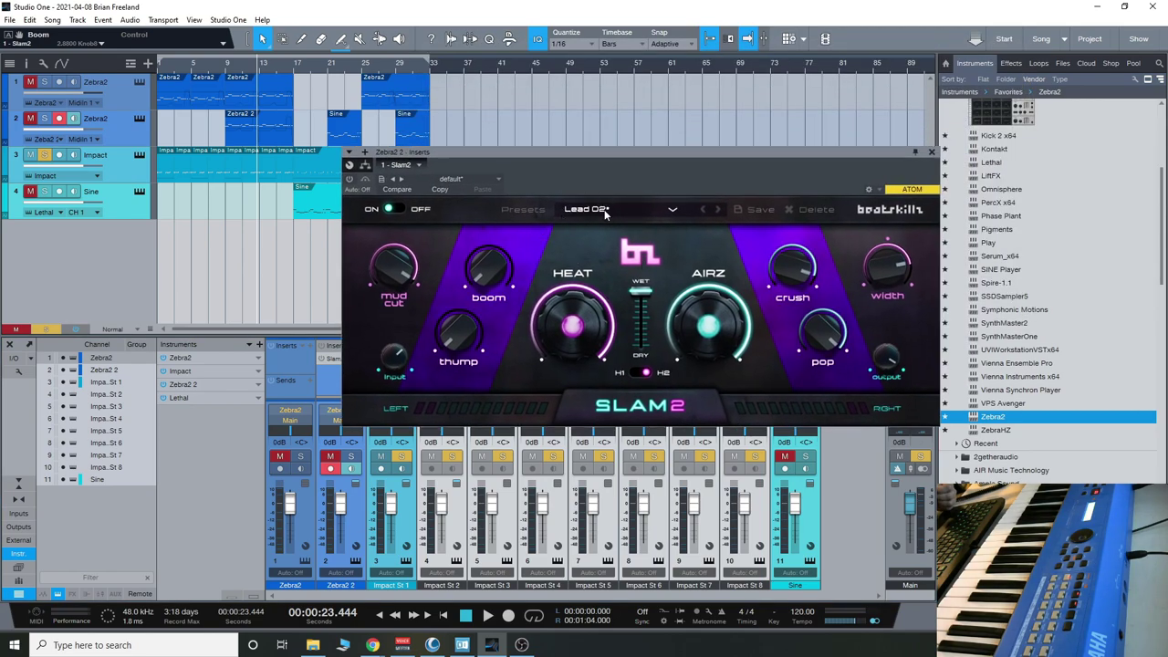
{"action": "left_click", "coordinate": [675, 210]}
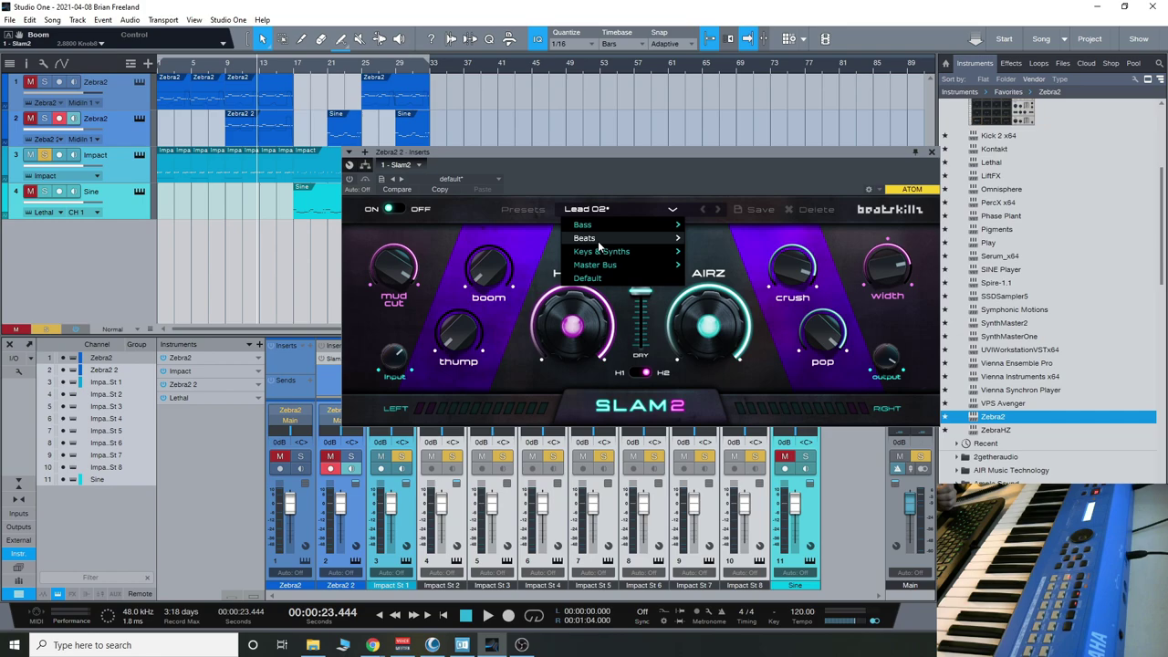
{"action": "mouse_move", "coordinate": [608, 228]}
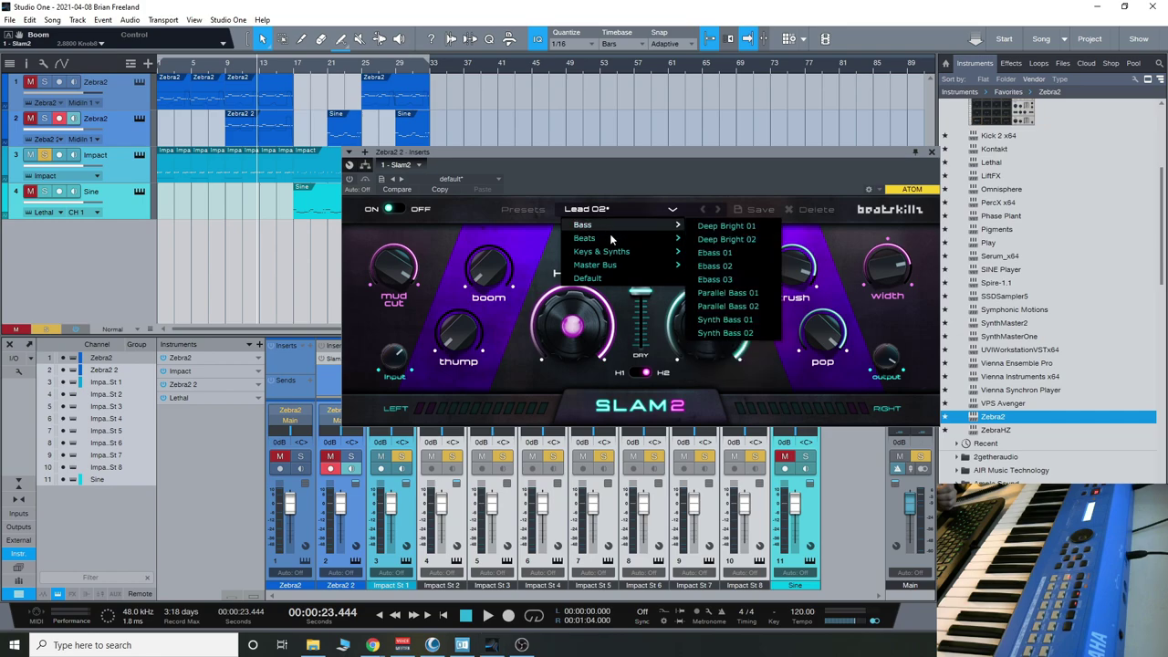
{"action": "mouse_move", "coordinate": [615, 268]}
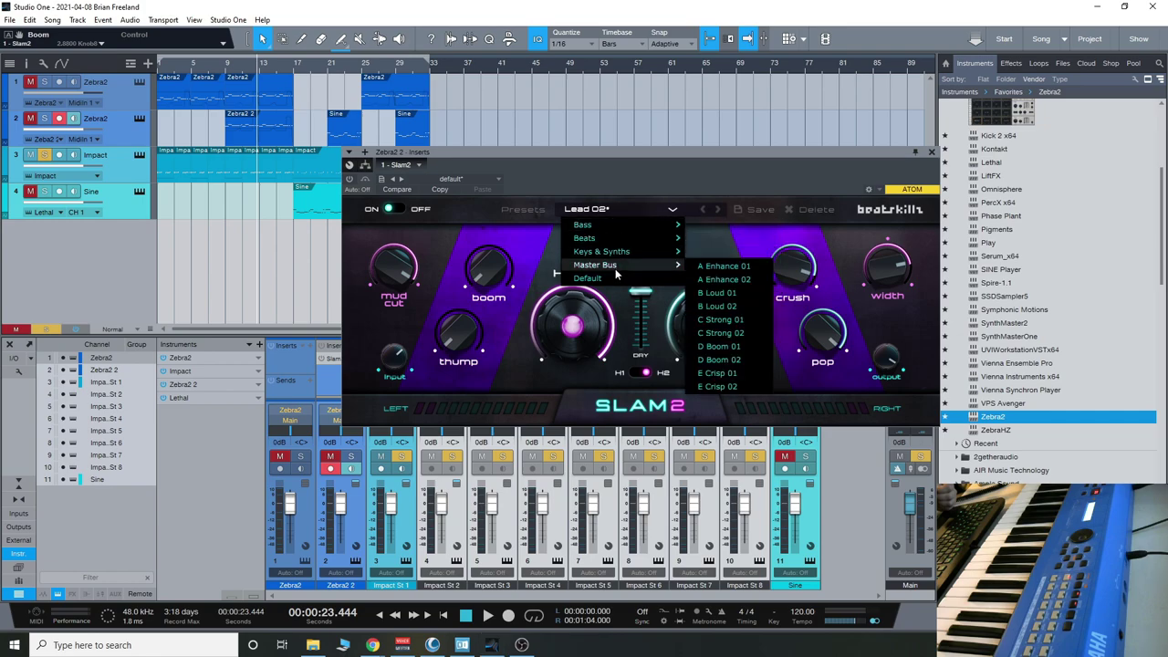
{"action": "left_click_drag", "start_coordinate": [749, 151], "coordinate": [707, 140]}
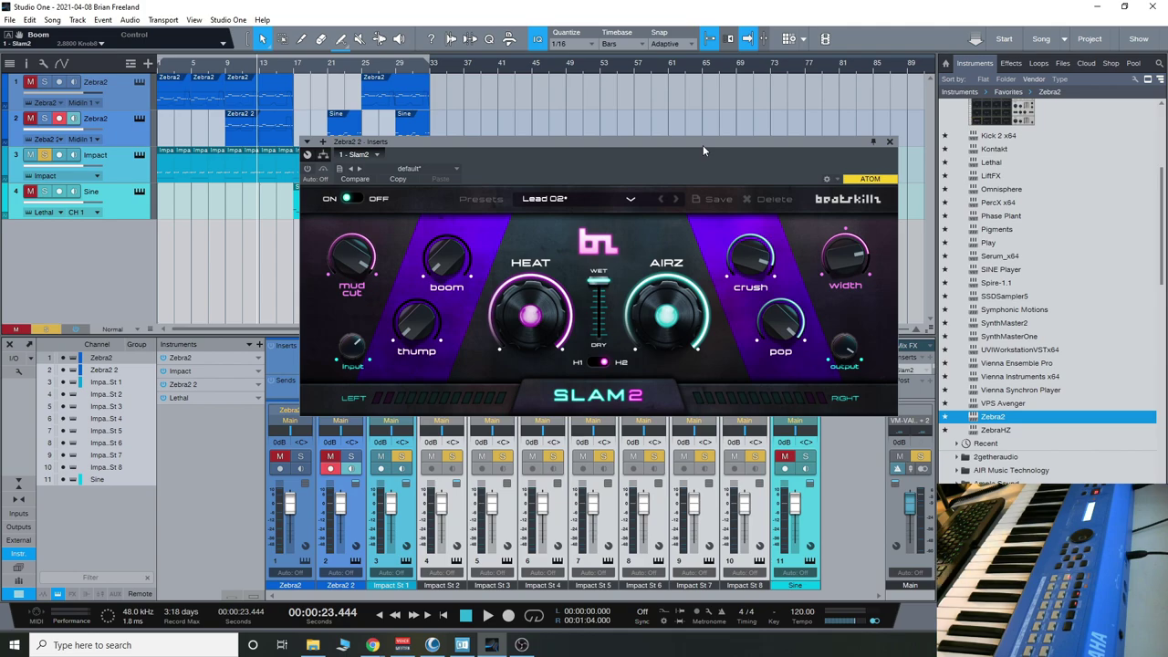
{"action": "left_click", "coordinate": [890, 143]}
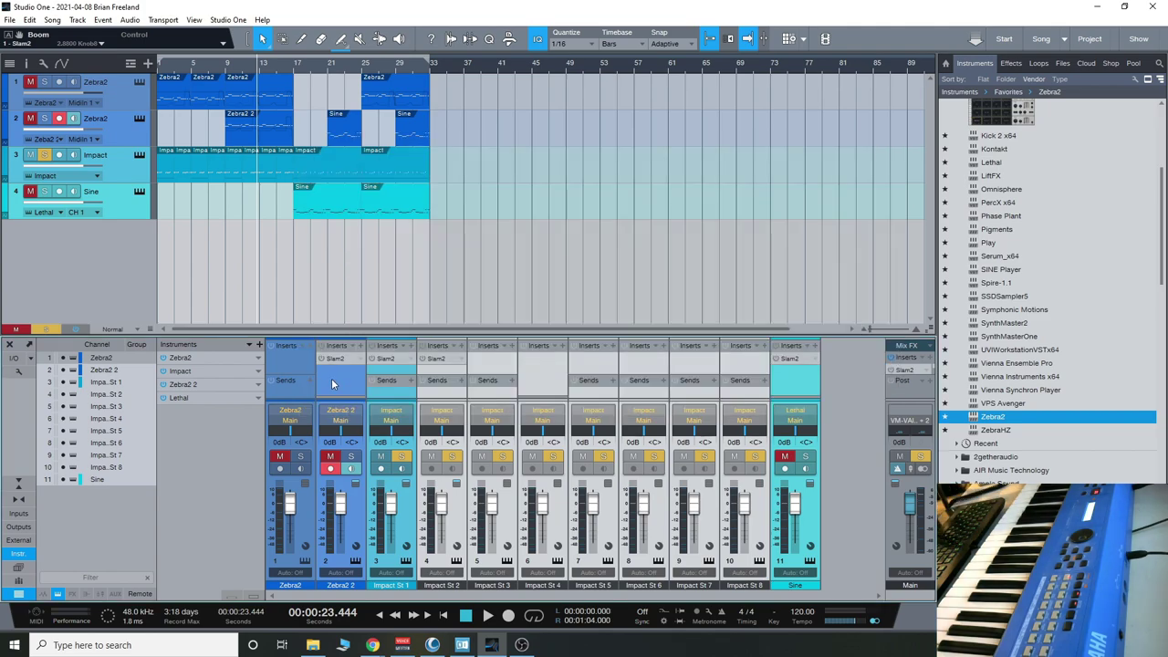